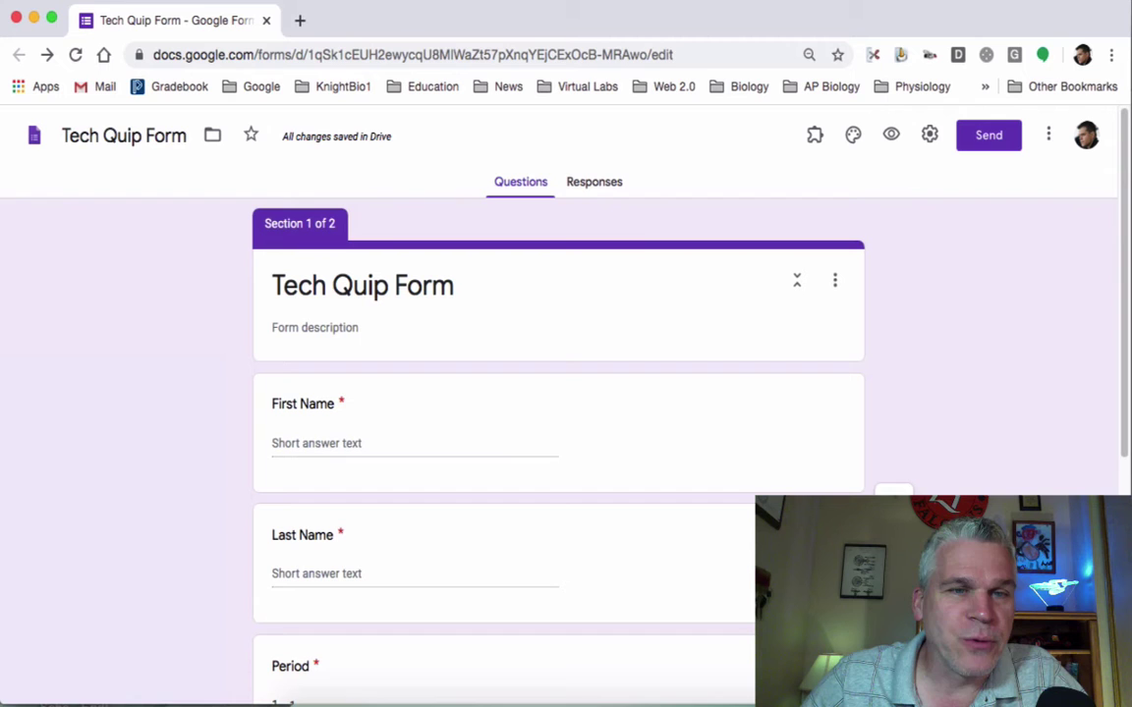
Add a multiple-choice question titled "Question 1" to the Questions section.
scroll(558, 442, "down", 1)
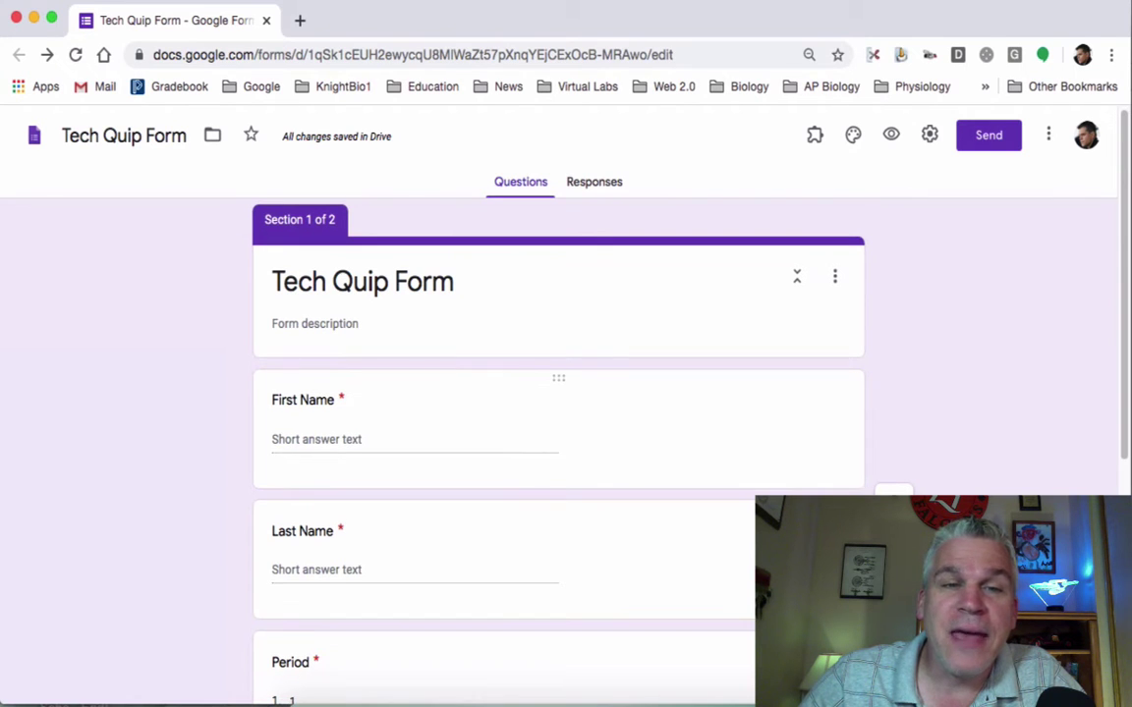
scroll(559, 442, "down", 3)
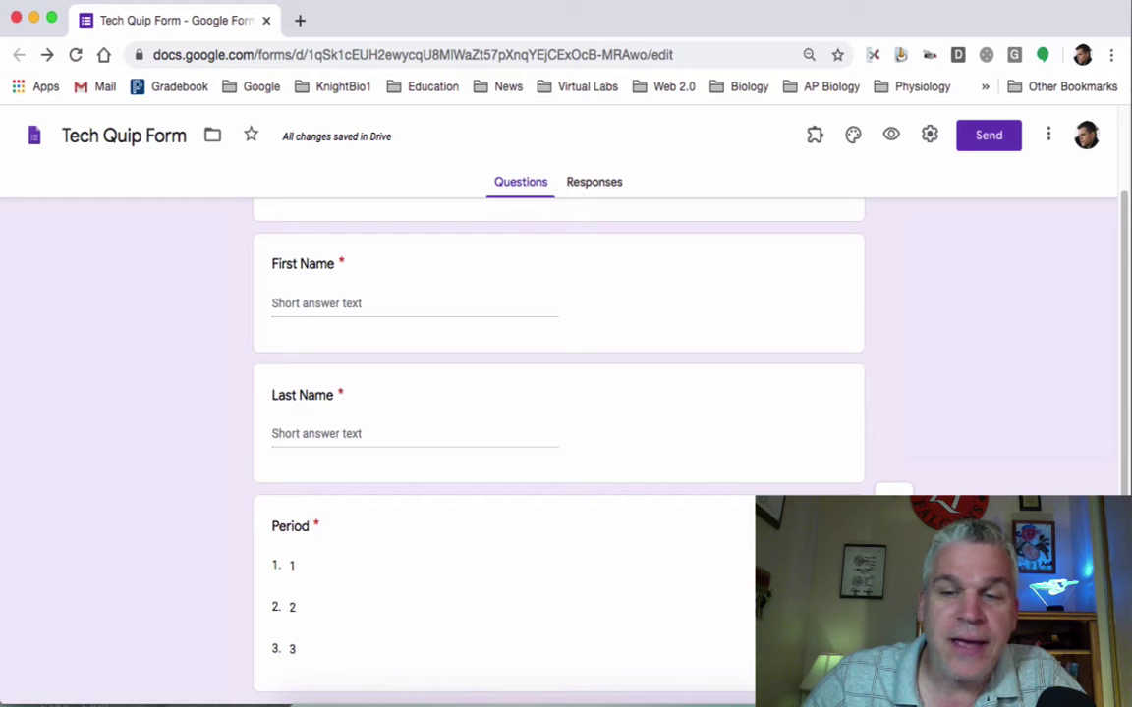
scroll(558, 442, "down", 5)
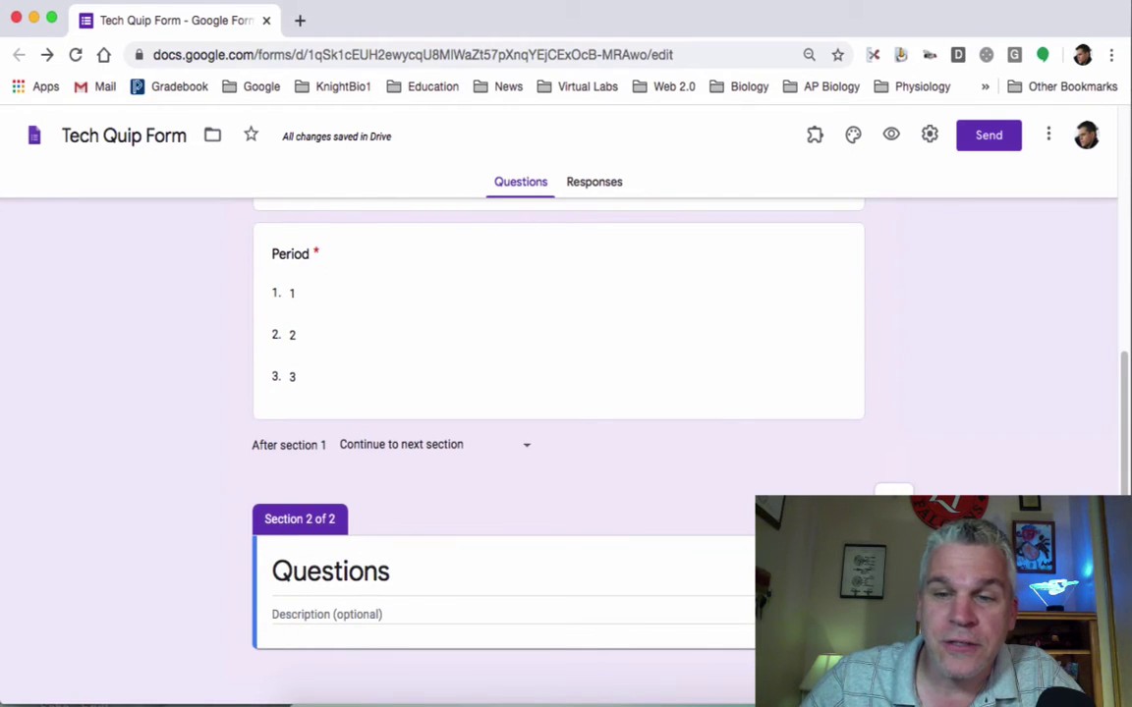
left_click(893, 513)
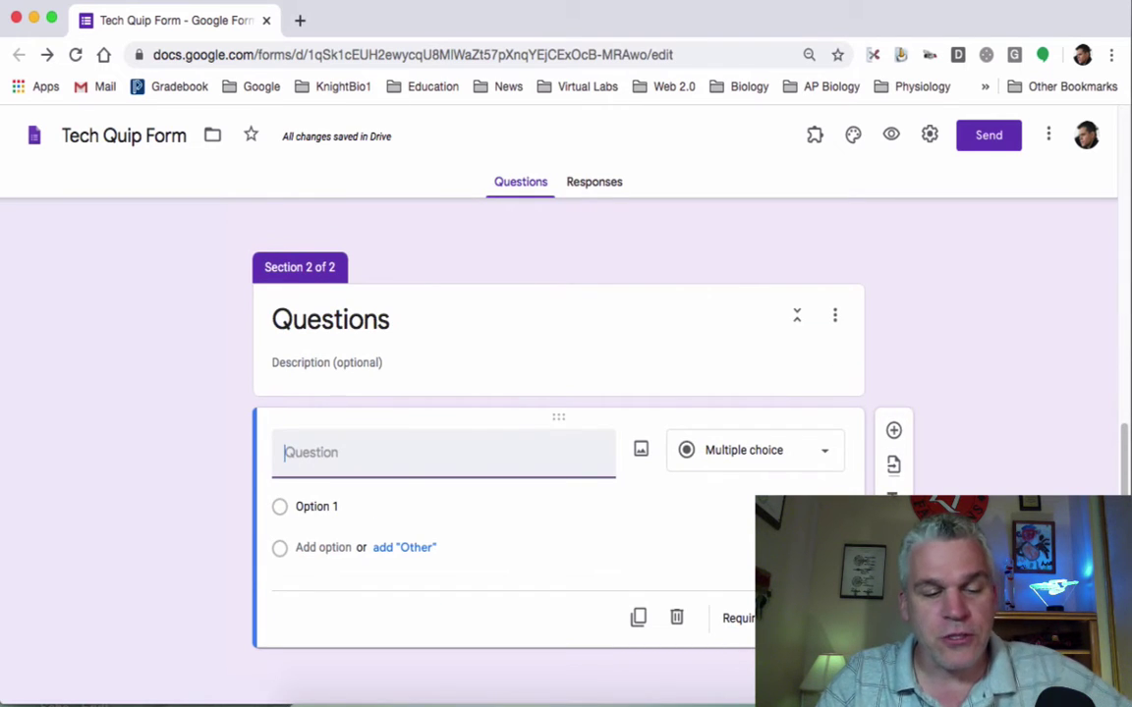
type("Question 1")
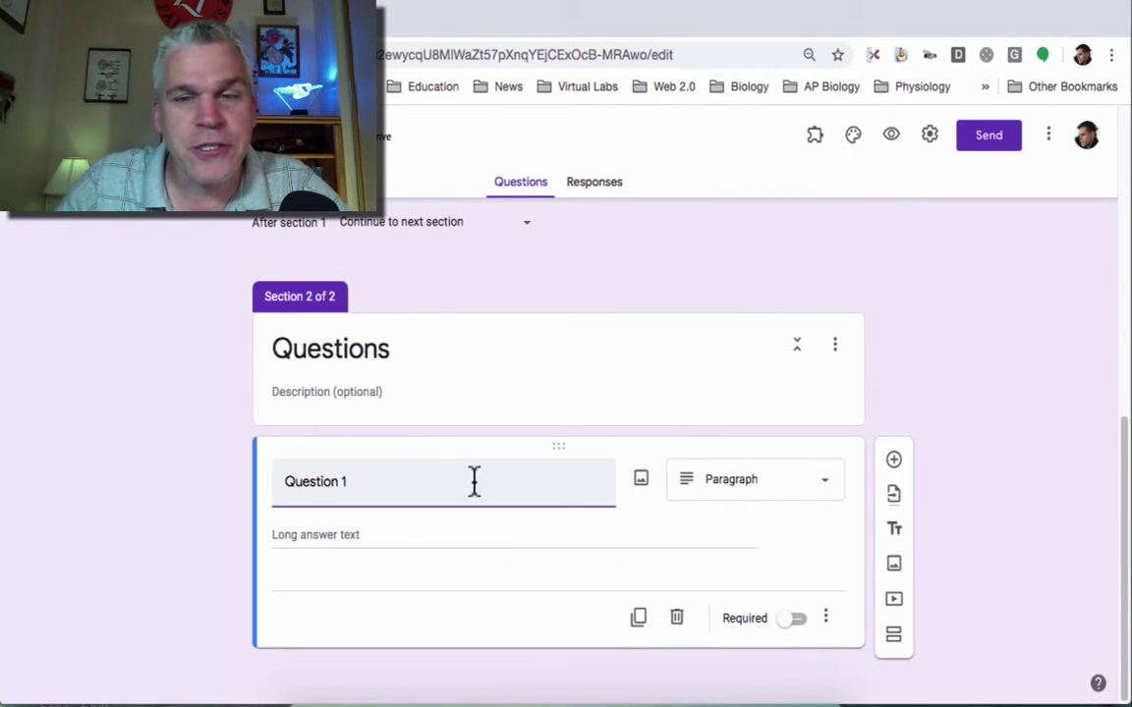
left_click(823, 496)
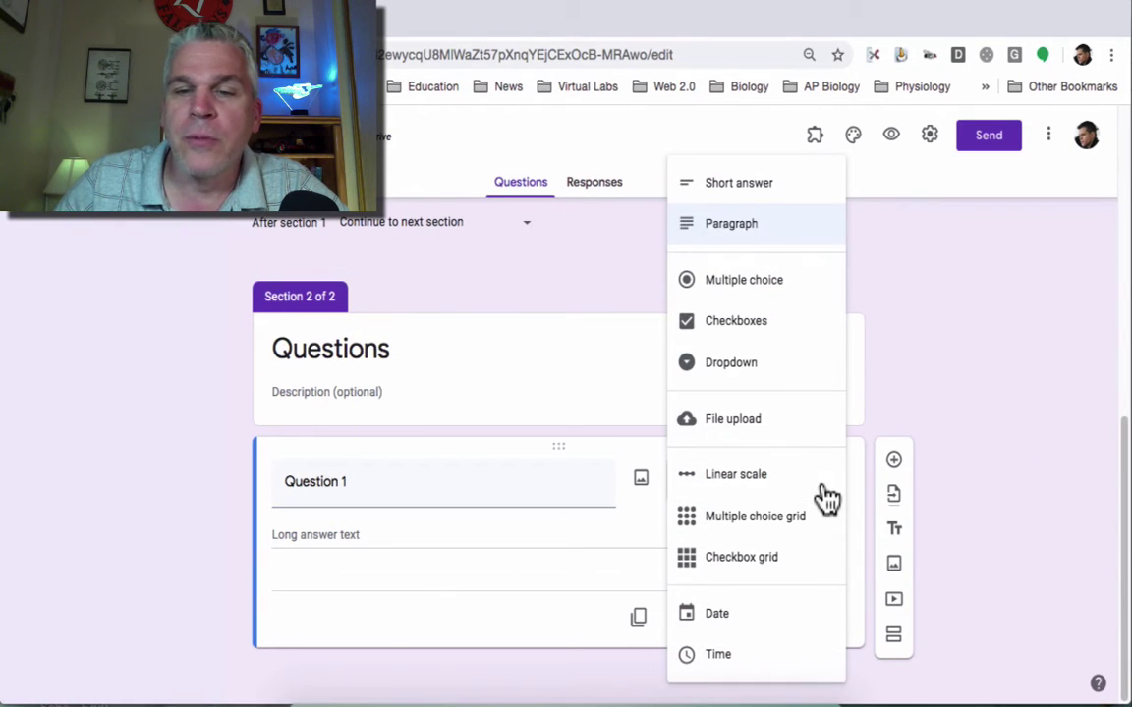
left_click(732, 284)
Give Question 1 the answer options A, B, C and D, and make the question required.
left_click(311, 507)
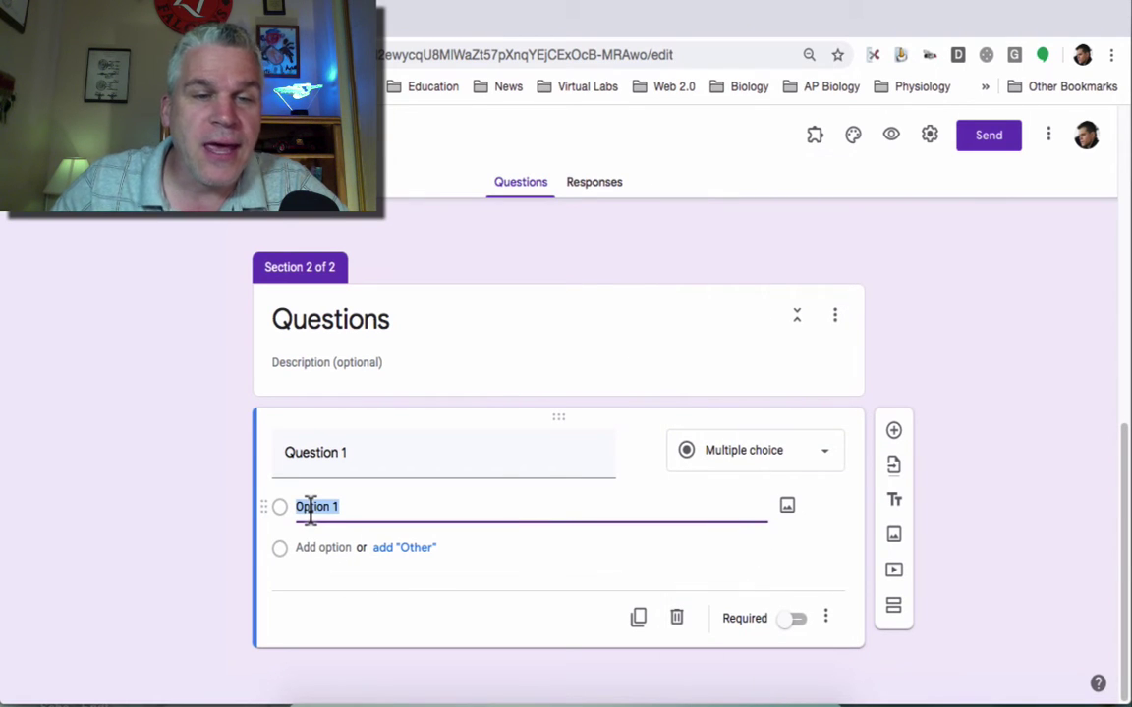
type("A")
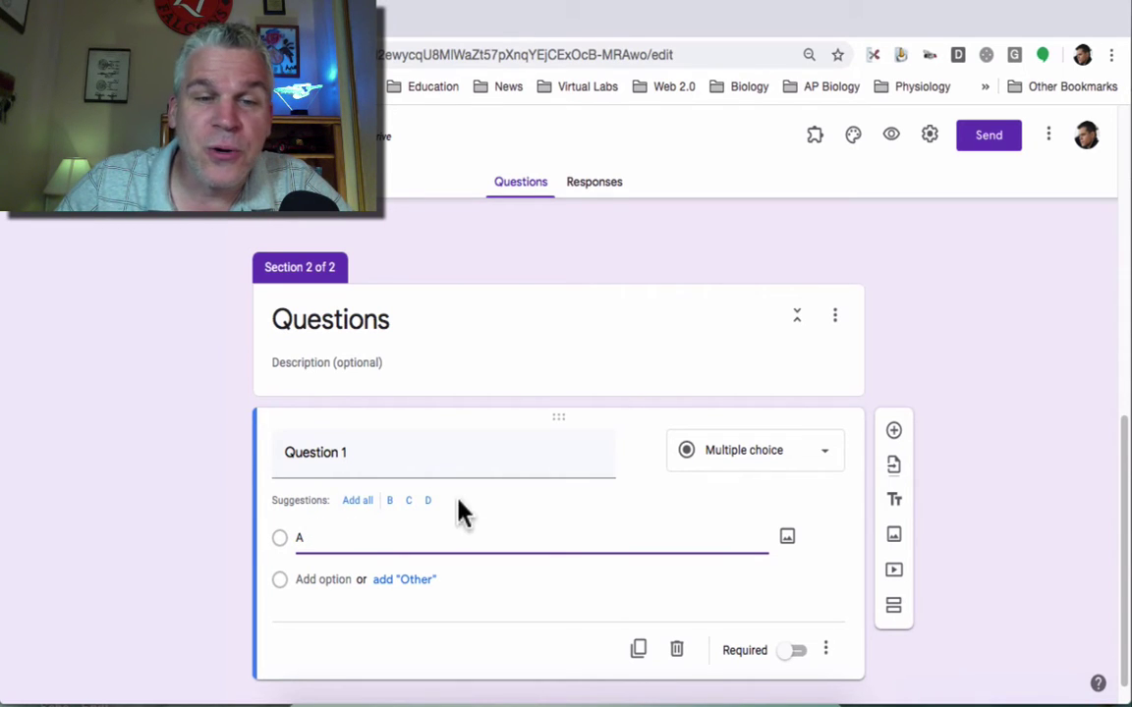
left_click(360, 501)
left_click(359, 508)
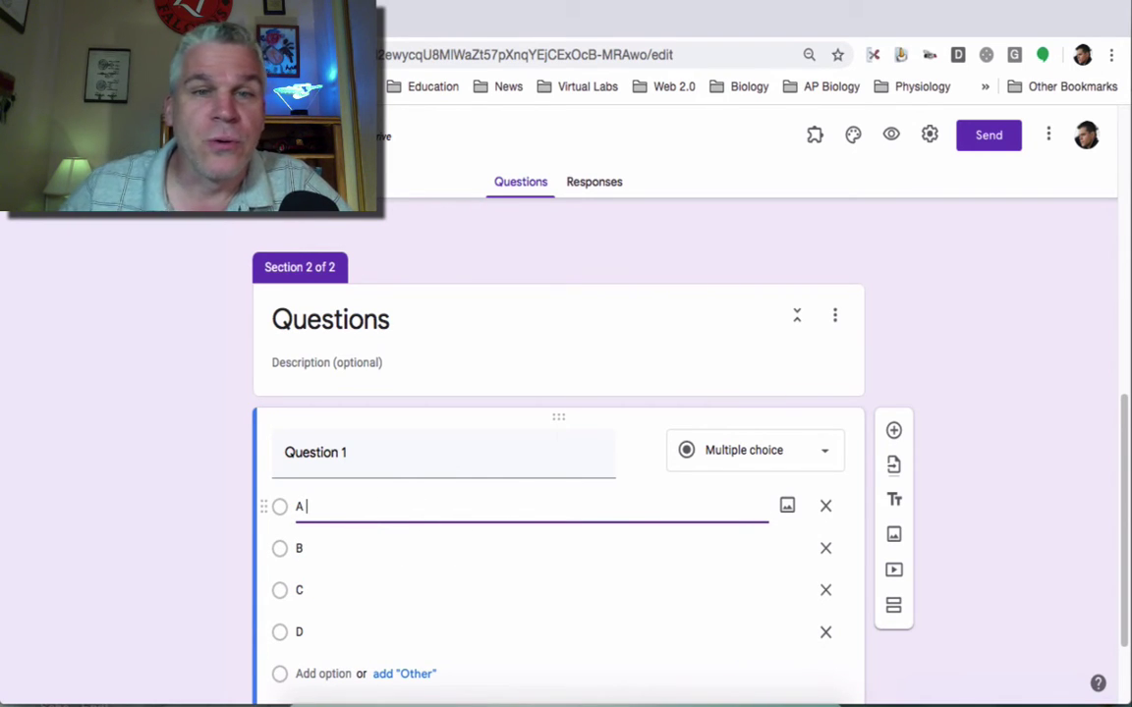
scroll(506, 530, "down", 2)
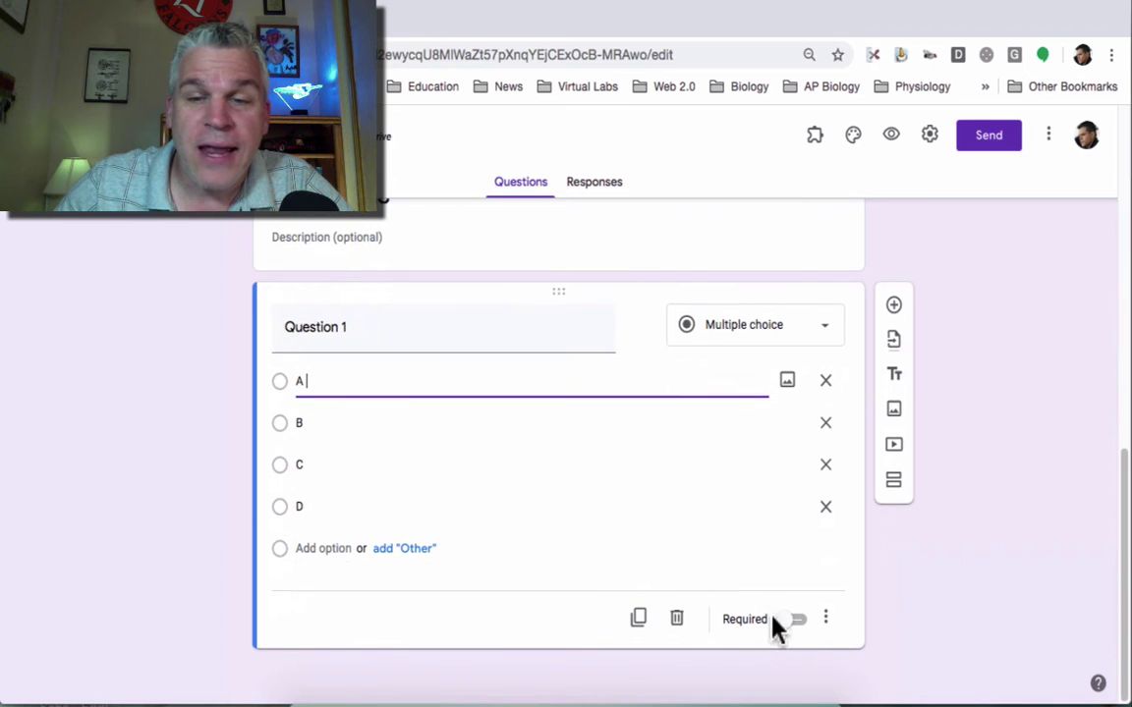
left_click(801, 626)
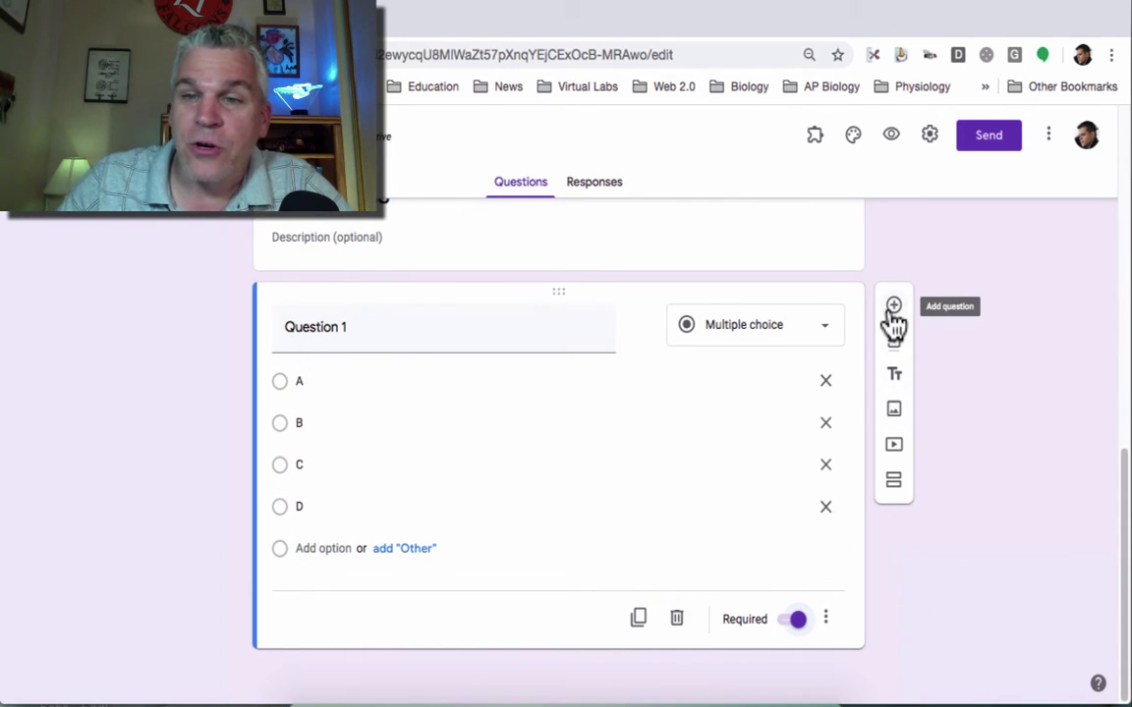
Duplicate Question 1 and retitle the copy "Question 2".
left_click(639, 621)
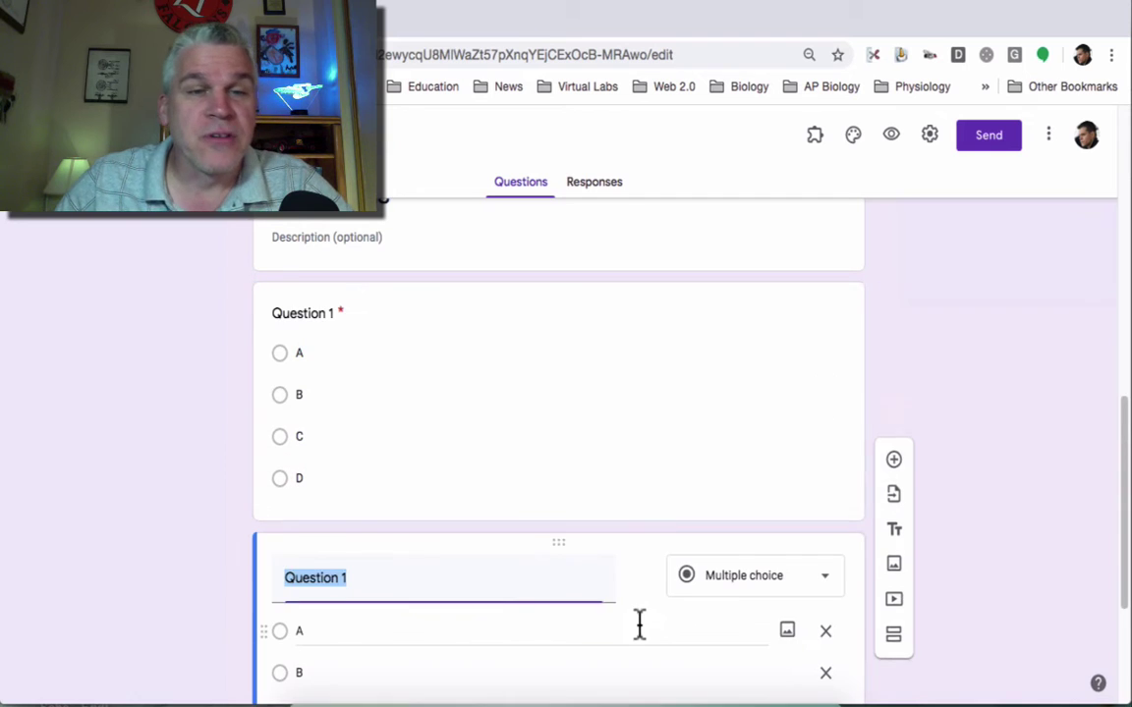
left_click(412, 585)
key("BackSpace")
type("2")
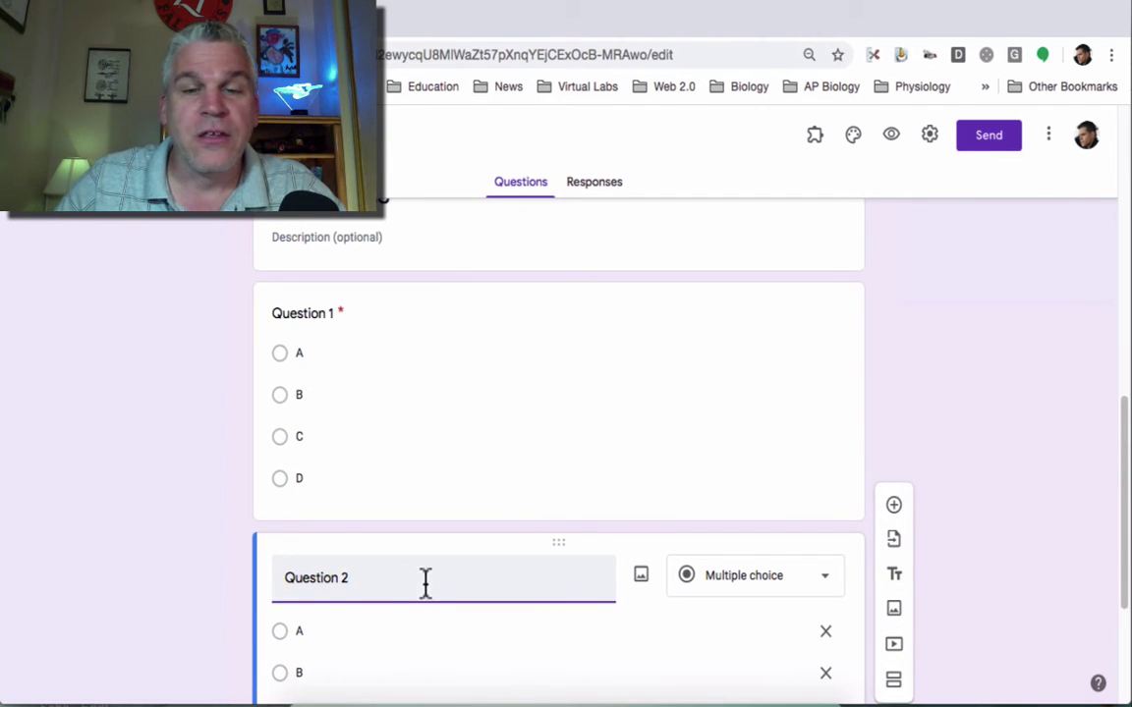
Duplicate Question 2 and retitle the copy "Question 3".
scroll(425, 584, "down", 3)
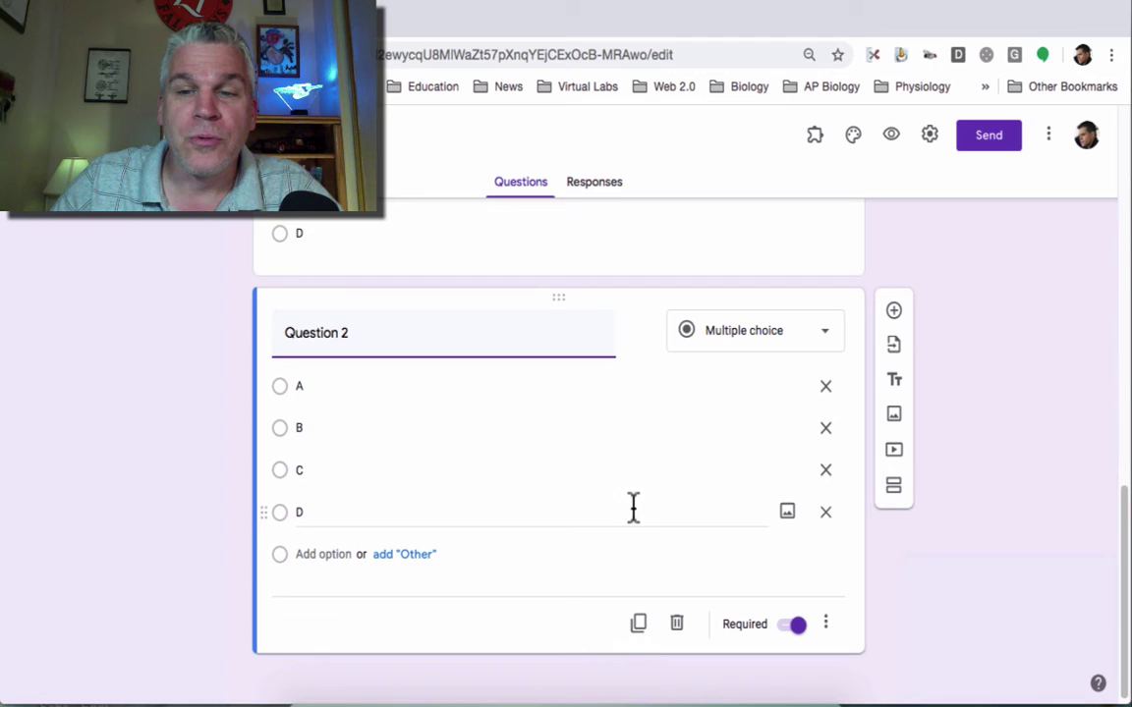
left_click(639, 625)
left_click(399, 582)
key("BackSpace")
type("3")
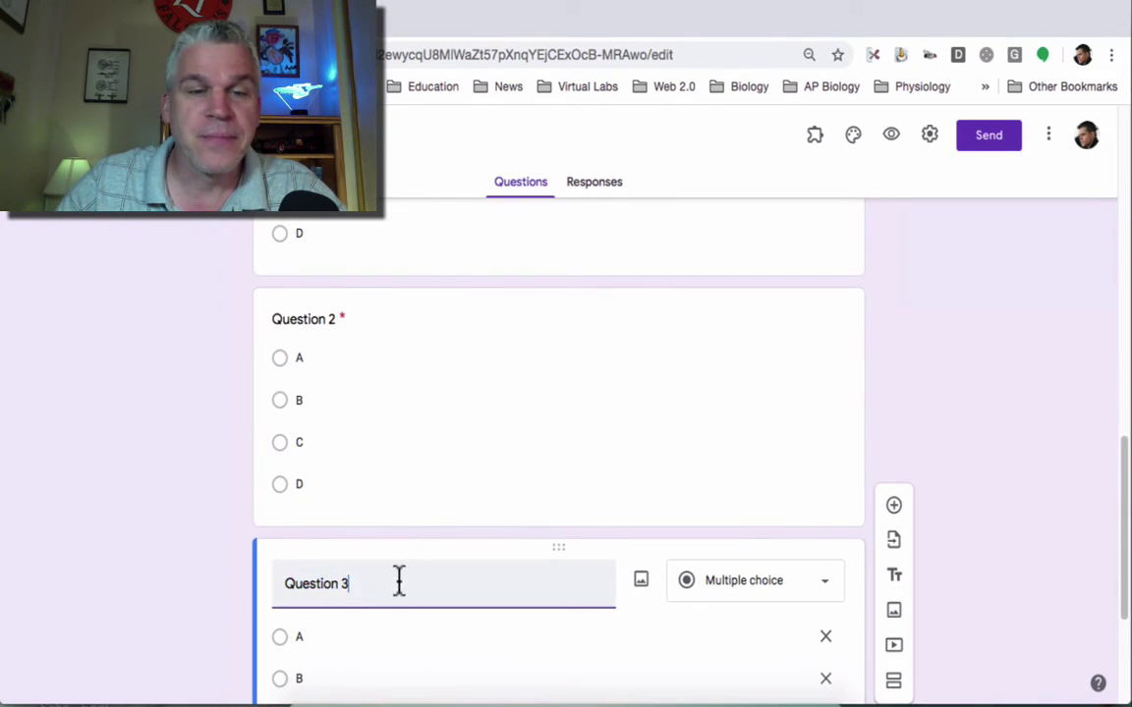
Add two more copies of the multiple-choice question, titled "Question 4" and "Question 5".
left_click(409, 578)
key("BackSpace")
type("4")
left_click(409, 579)
key("BackSpace")
type("5")
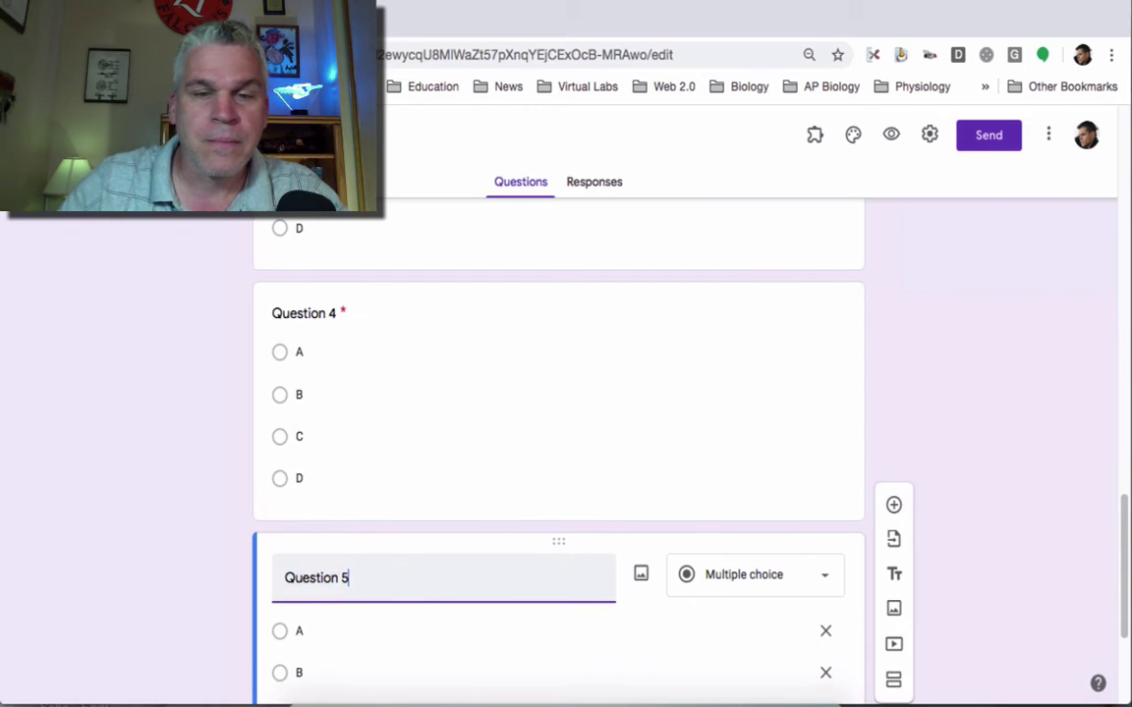
scroll(685, 503, "down", 3)
Make the form a quiz in its settings and stop respondents from seeing the correct answers.
scroll(685, 490, "up", 15)
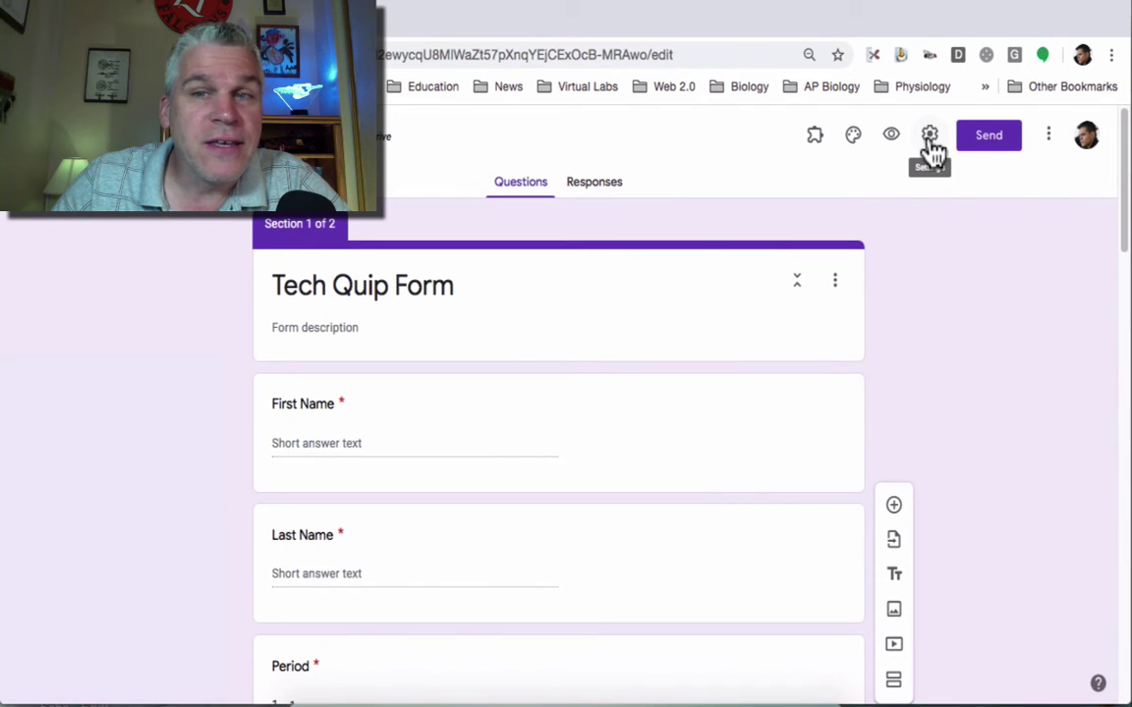
left_click(930, 145)
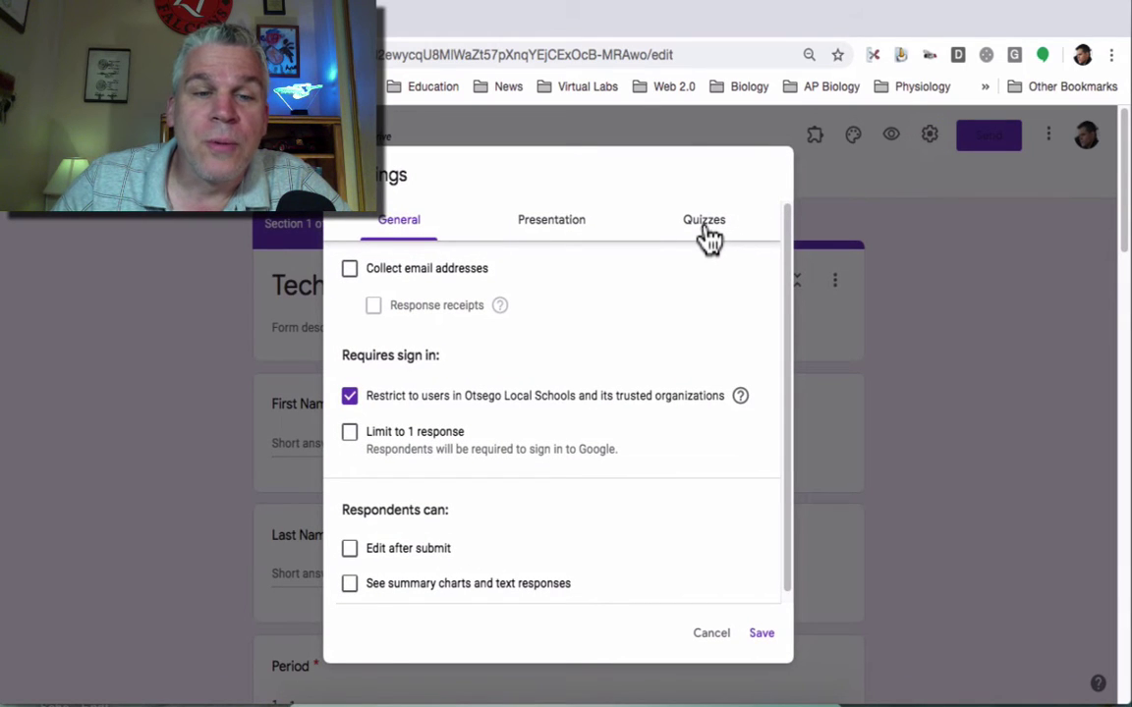
left_click(707, 226)
left_click(359, 262)
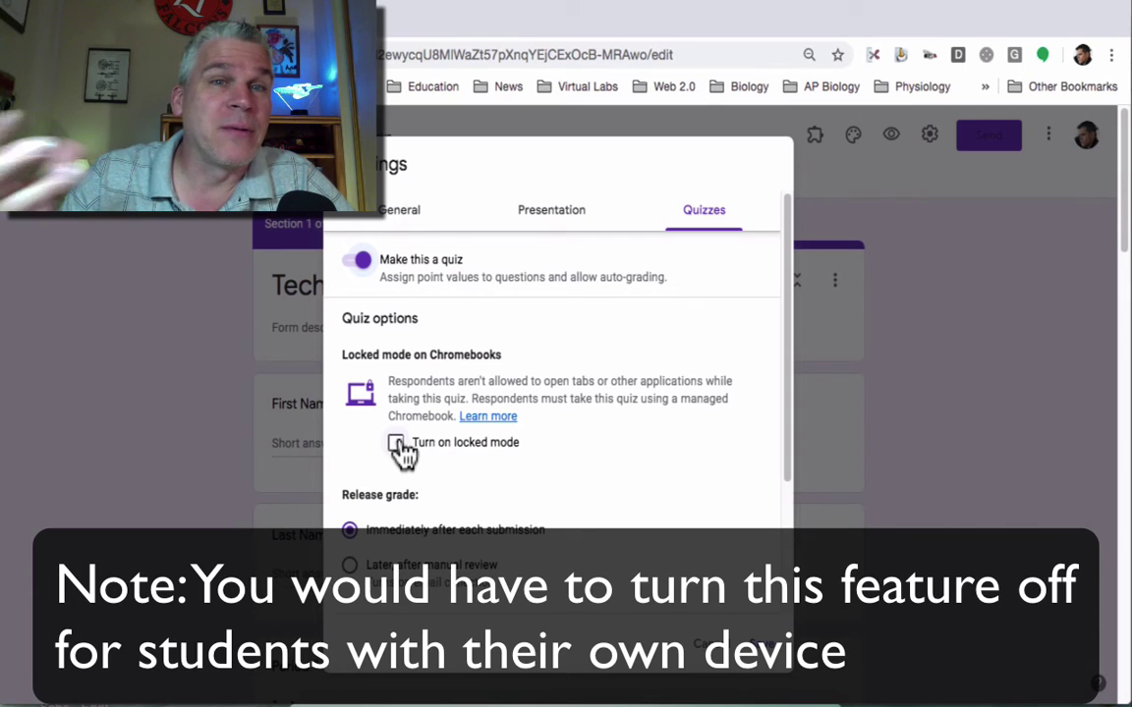
scroll(403, 452, "down", 3)
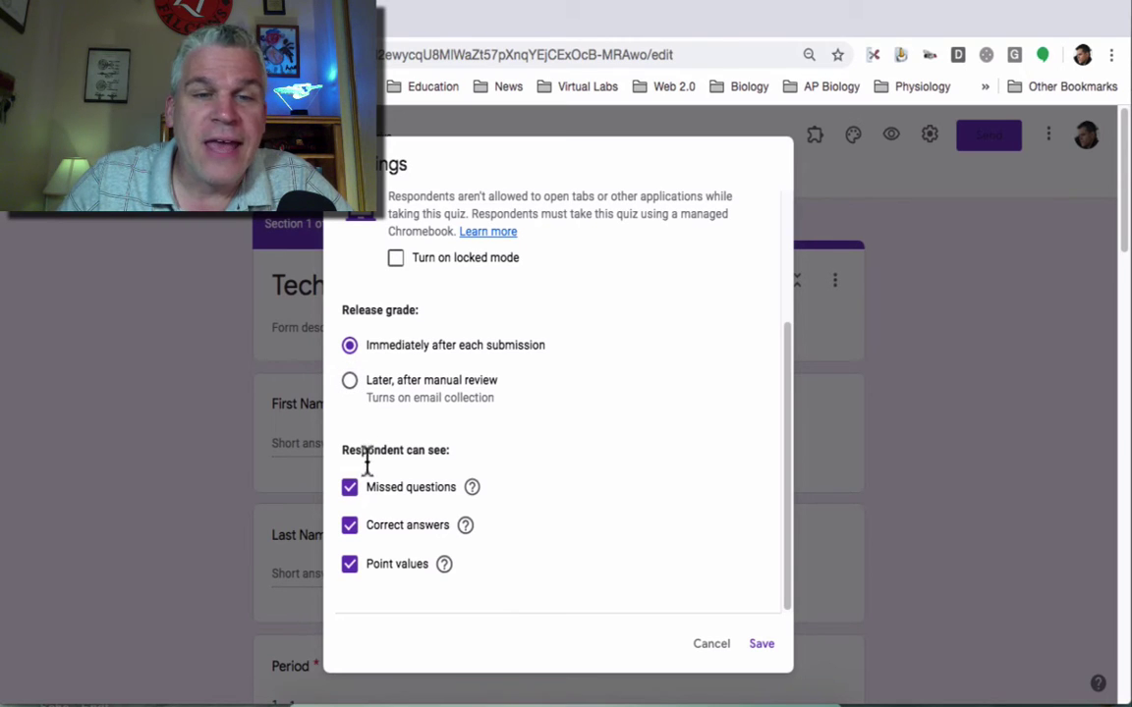
left_click(351, 527)
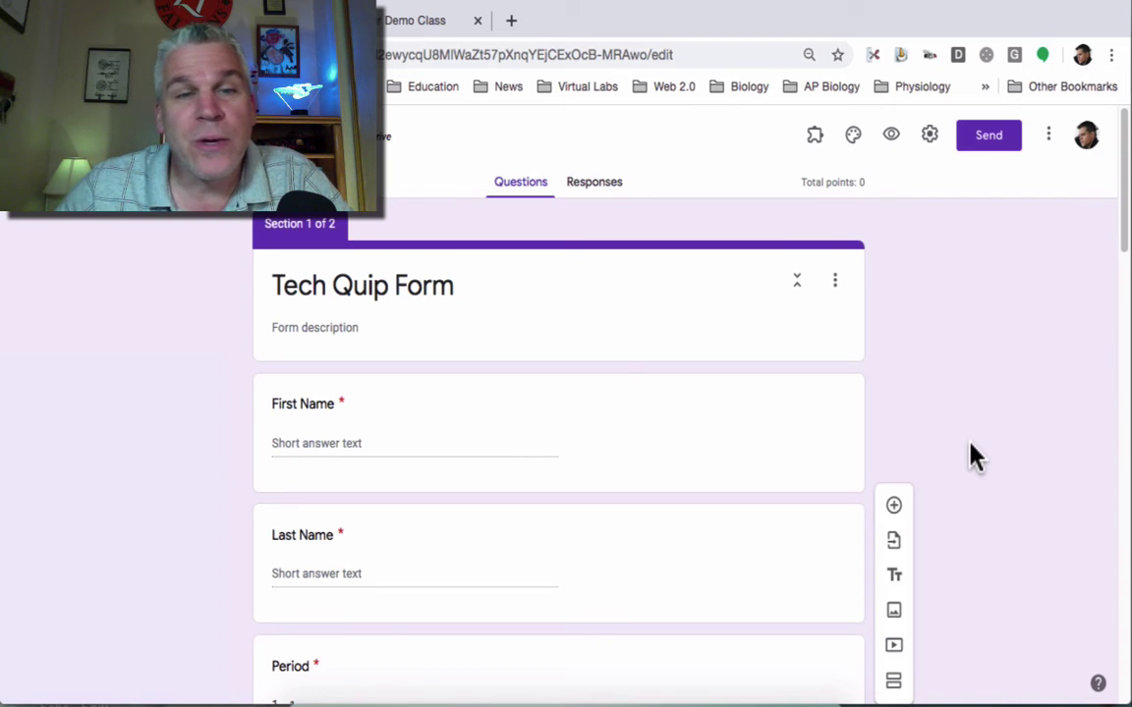
Set the answer key for Question 1 to option A, worth 1 point.
scroll(619, 373, "down", 10)
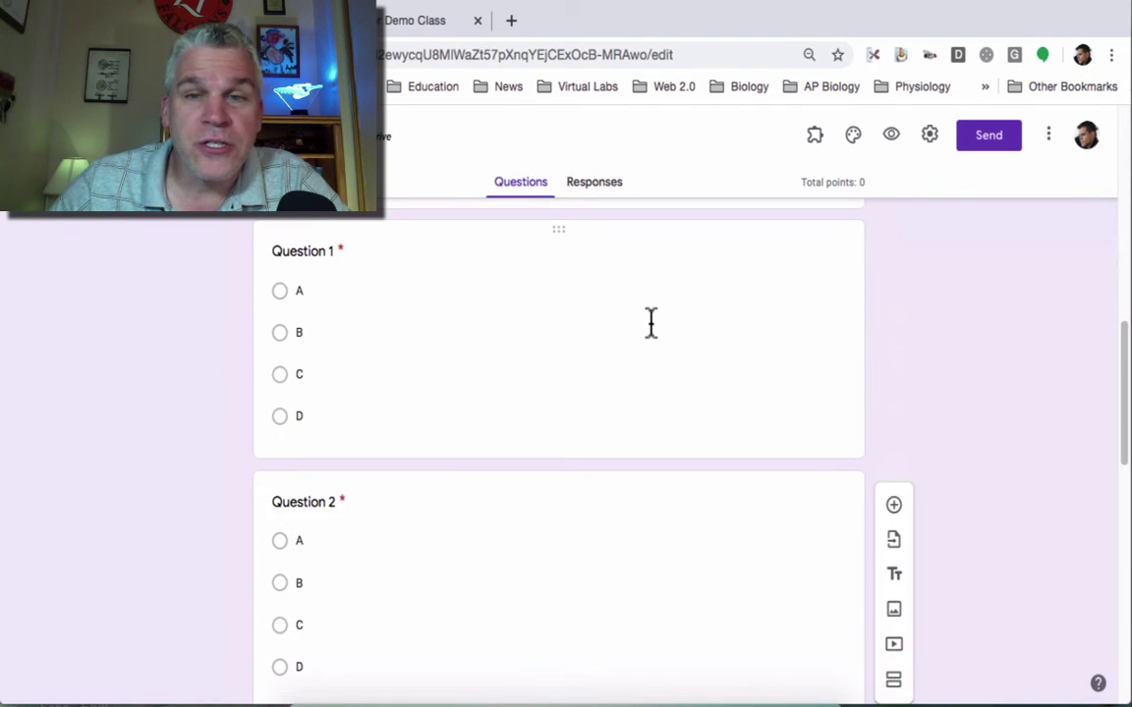
left_click(367, 334)
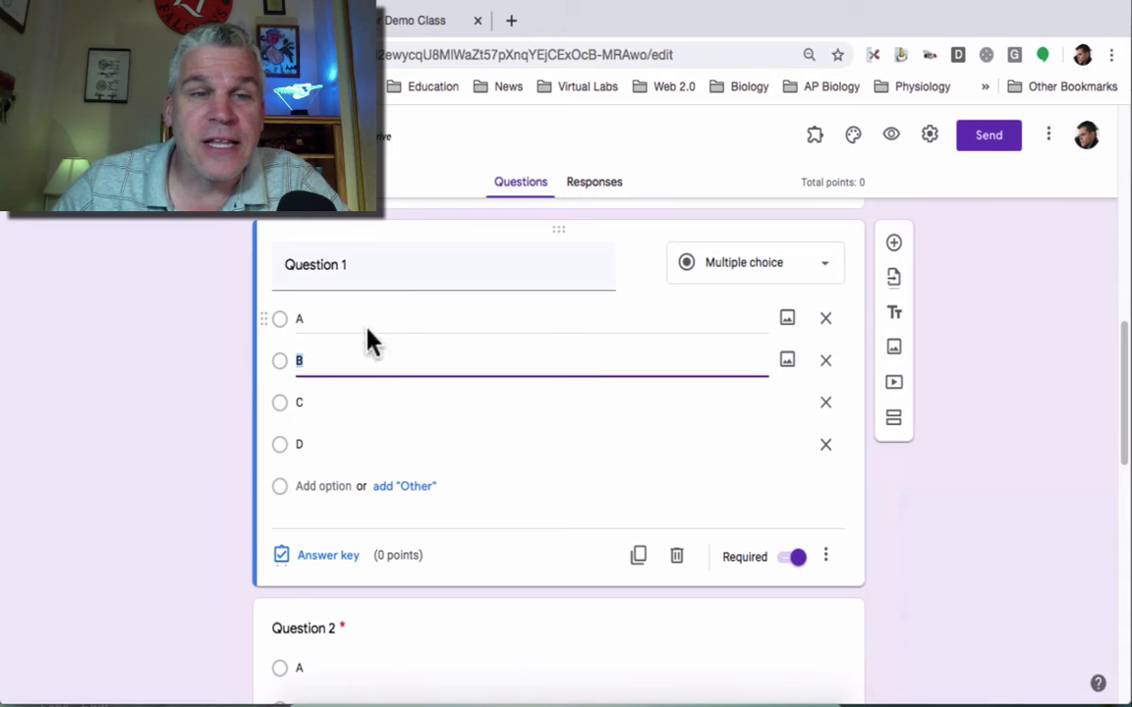
left_click(328, 568)
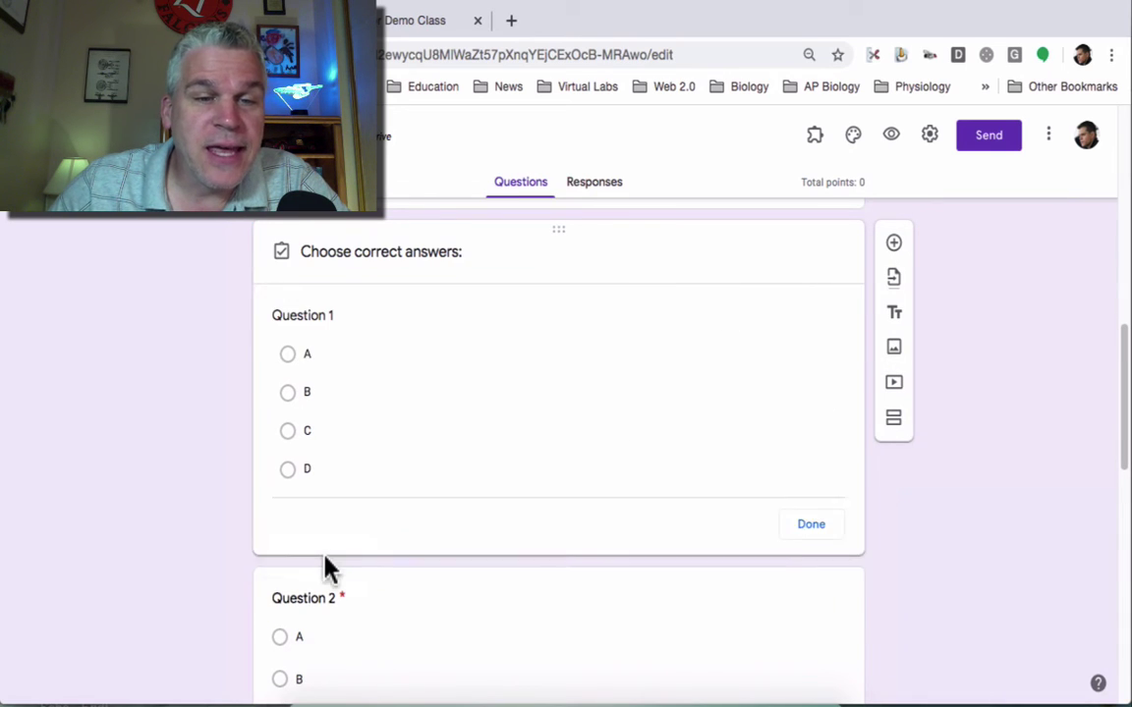
left_click(290, 361)
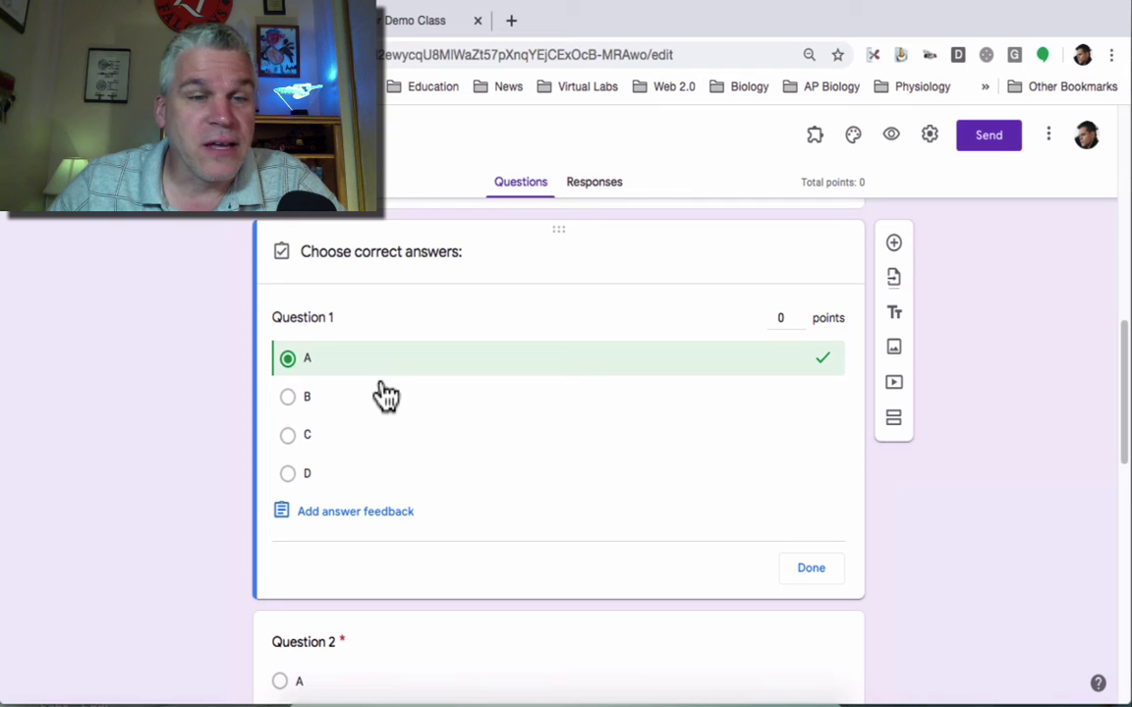
left_click(799, 317)
left_click(811, 571)
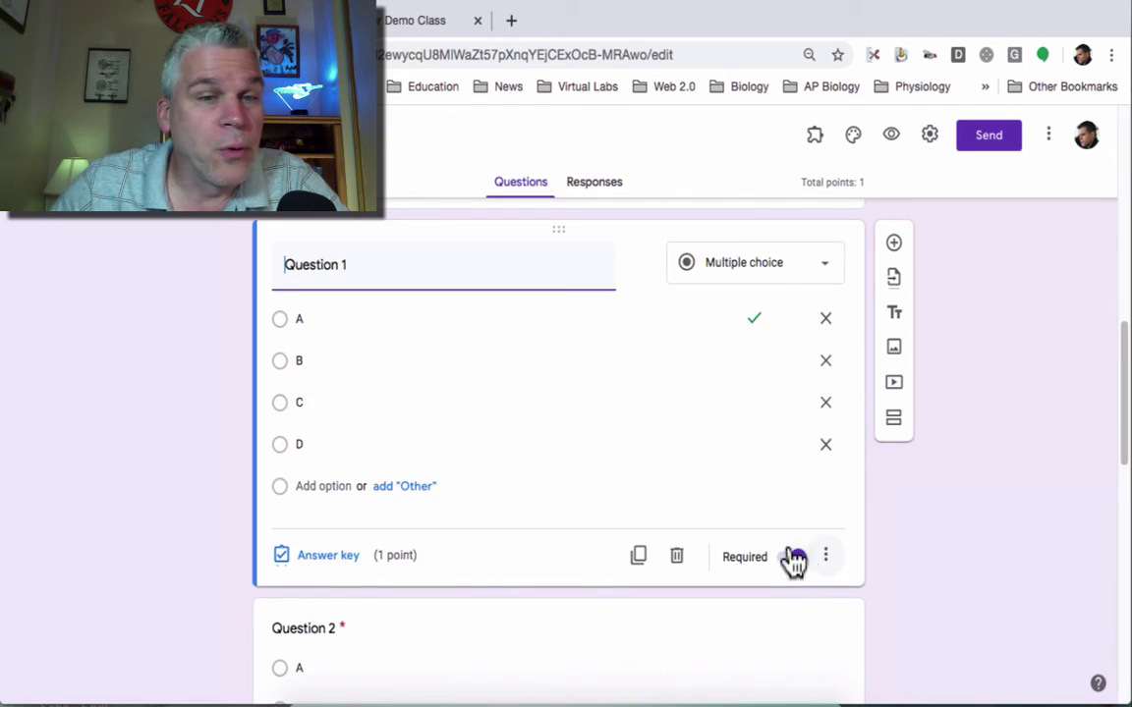
left_click(743, 518)
Set the answer key for Question 2 to option B, worth 1 point.
scroll(683, 518, "down", 5)
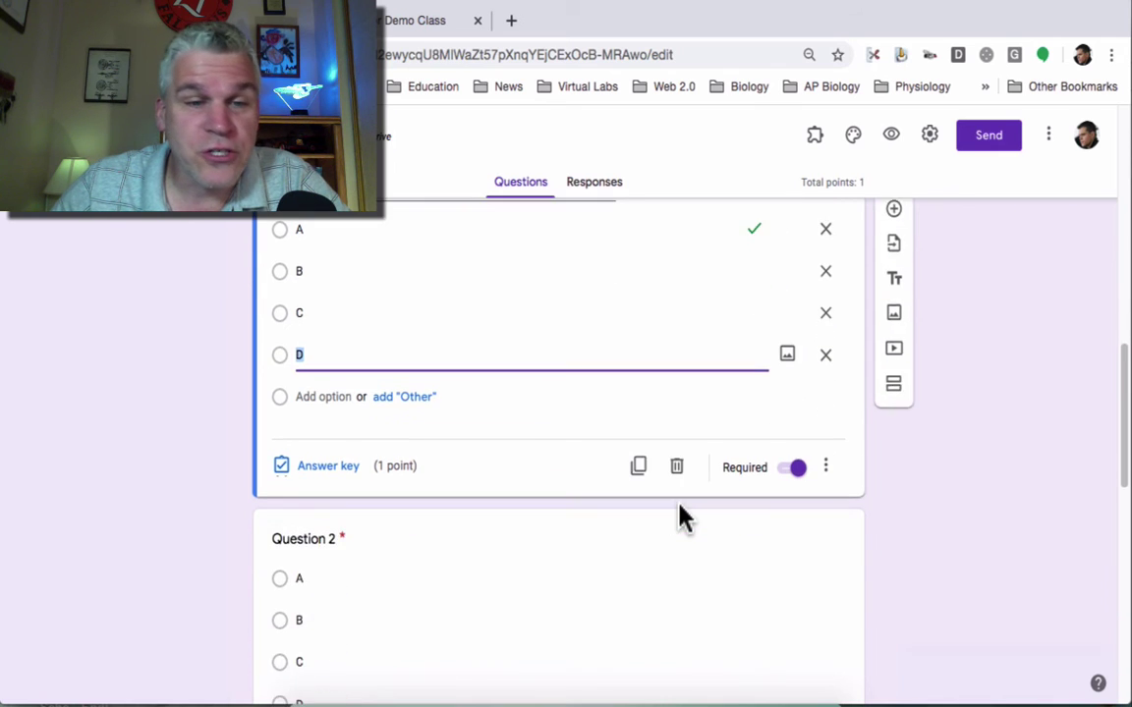
left_click(442, 486)
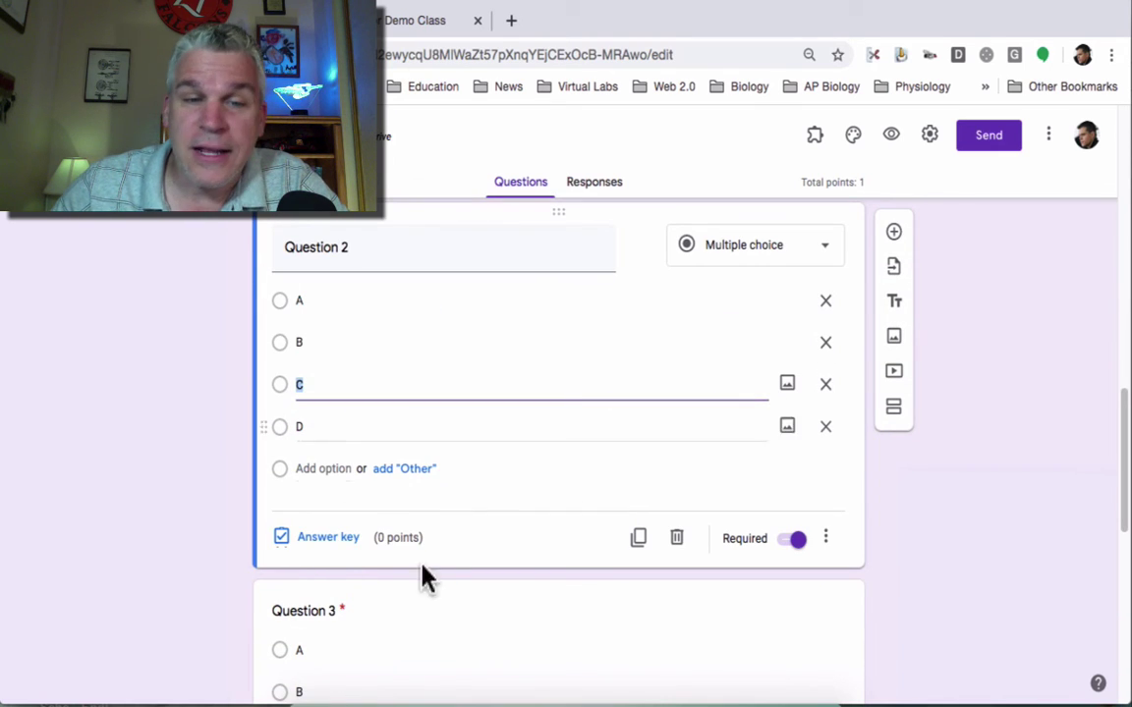
left_click(325, 540)
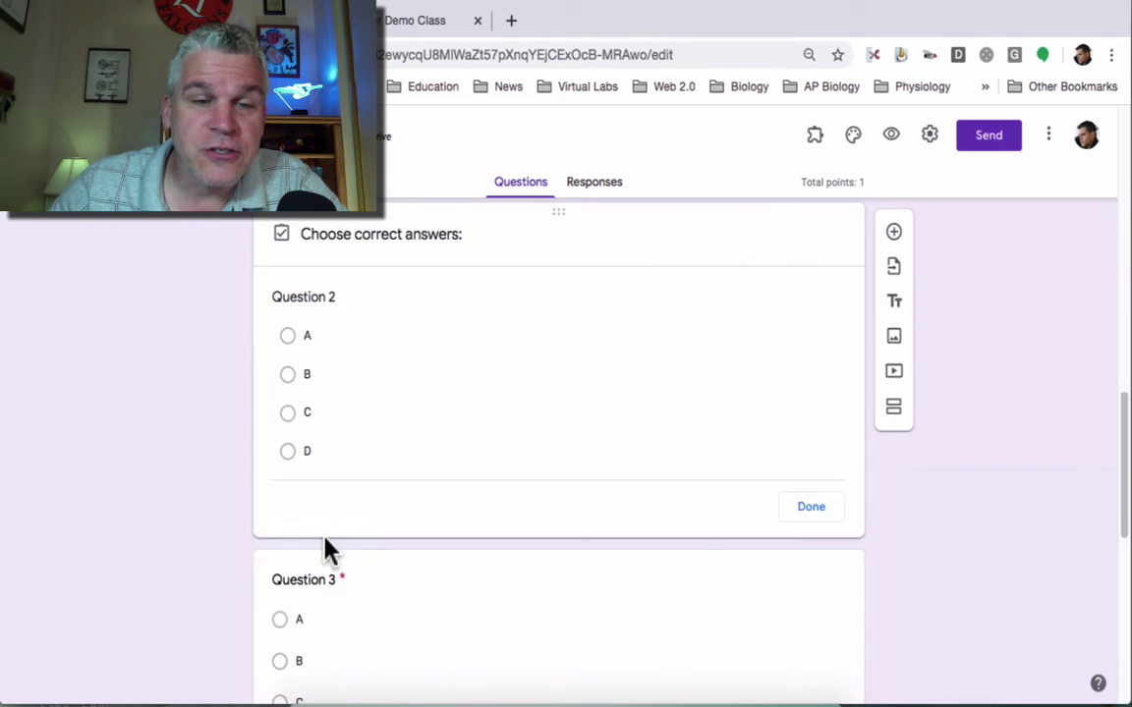
left_click(288, 380)
left_click(800, 298)
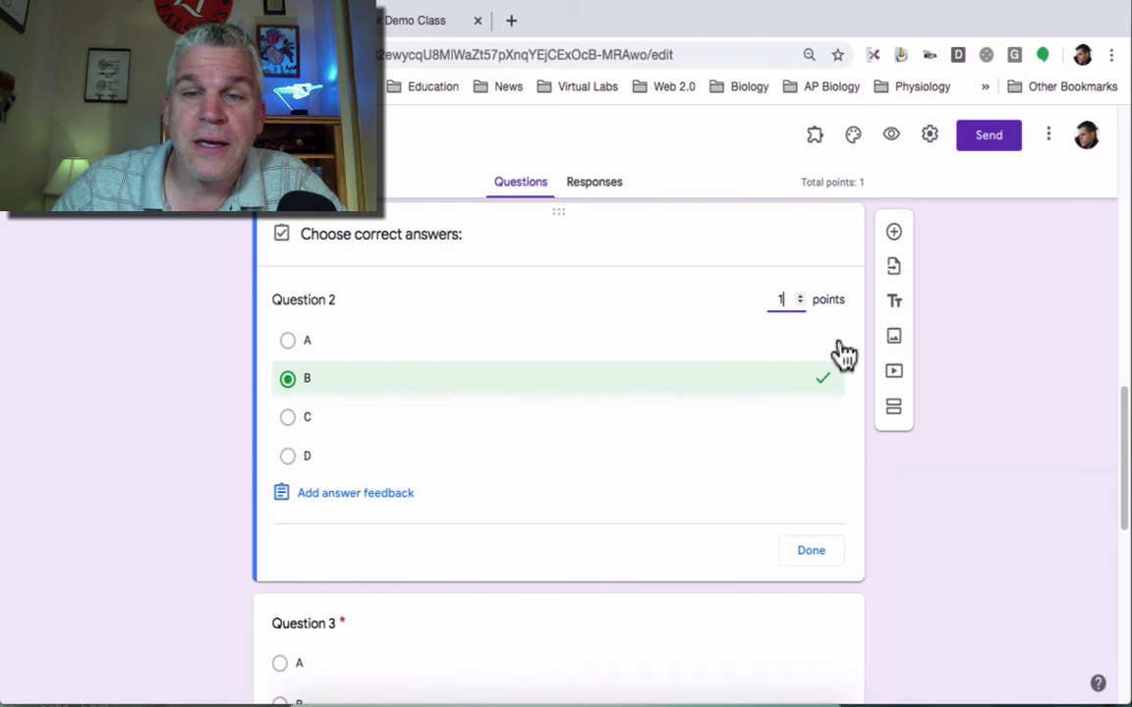
left_click(812, 552)
Examine the answer feedback options for incorrect and correct answers on Question 5, leaving both feedback texts empty.
scroll(633, 546, "down", 2)
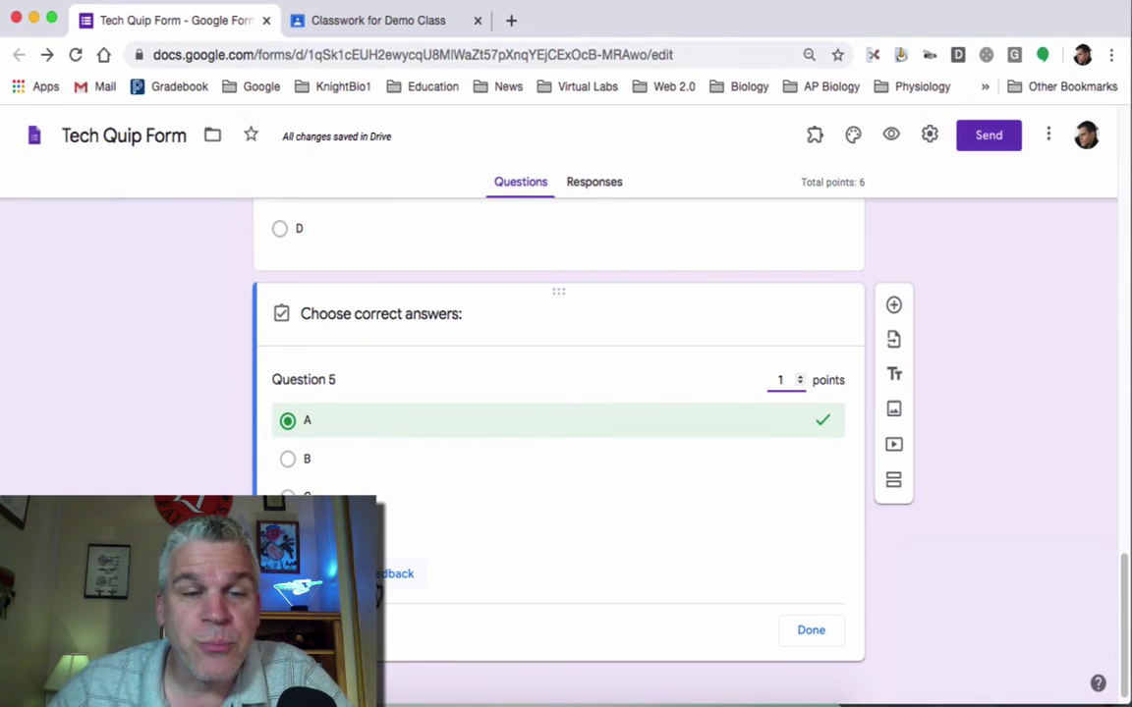
left_click(398, 574)
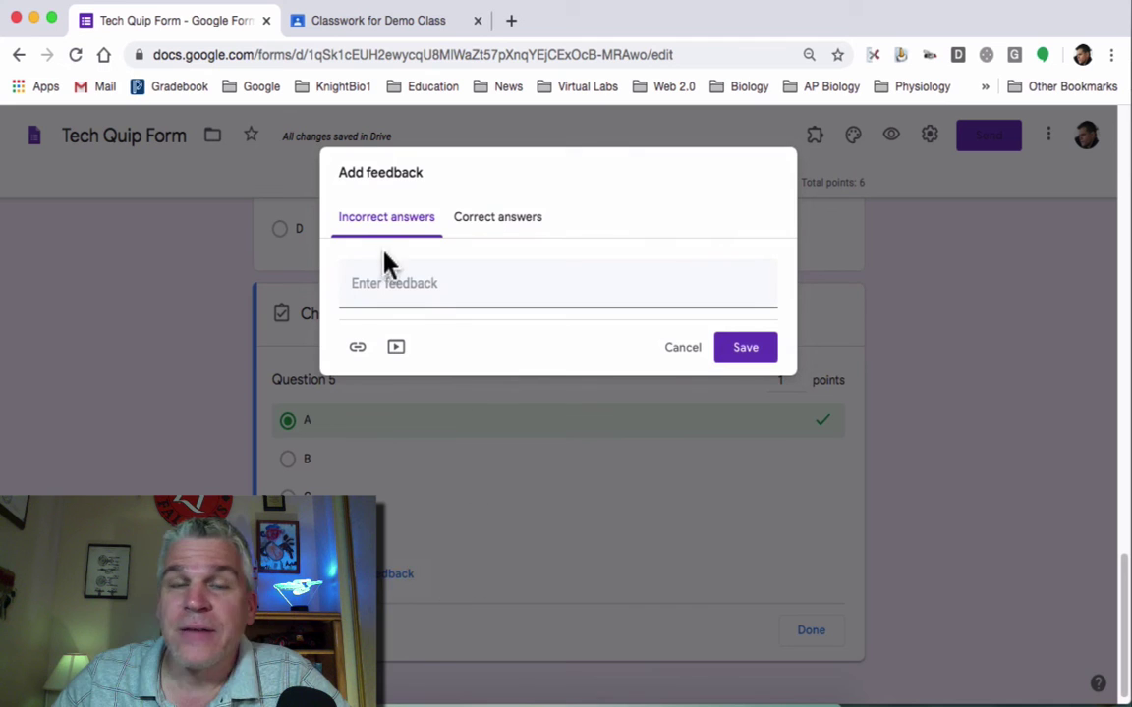
left_click(383, 283)
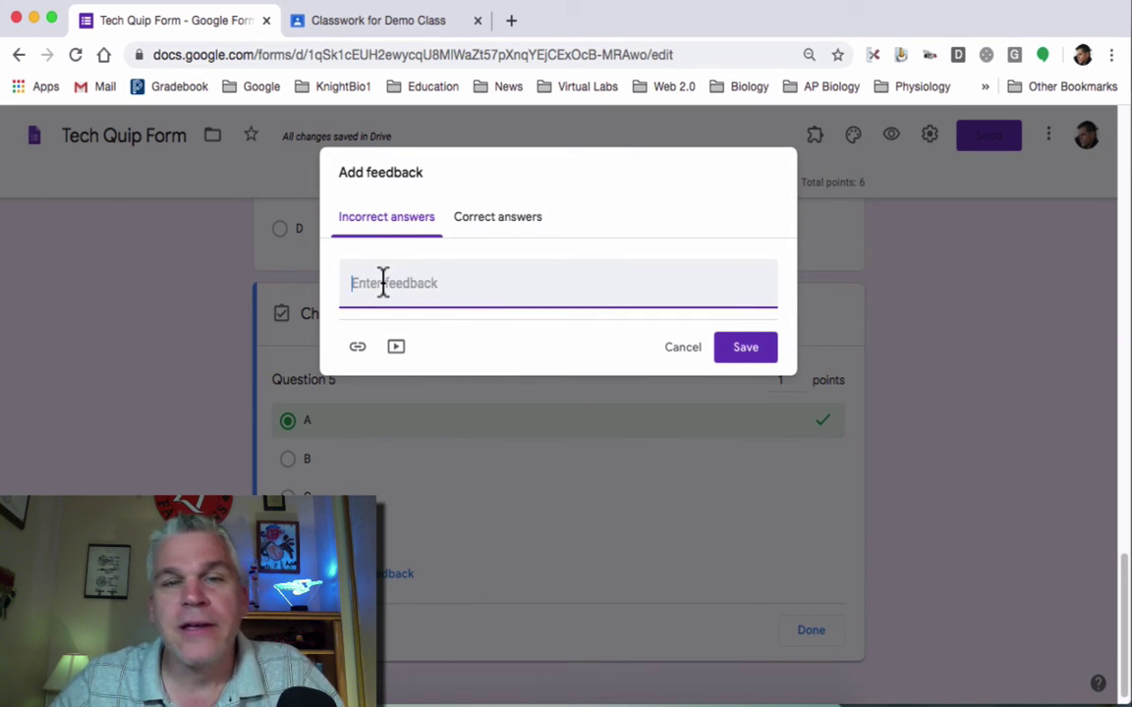
left_click(501, 224)
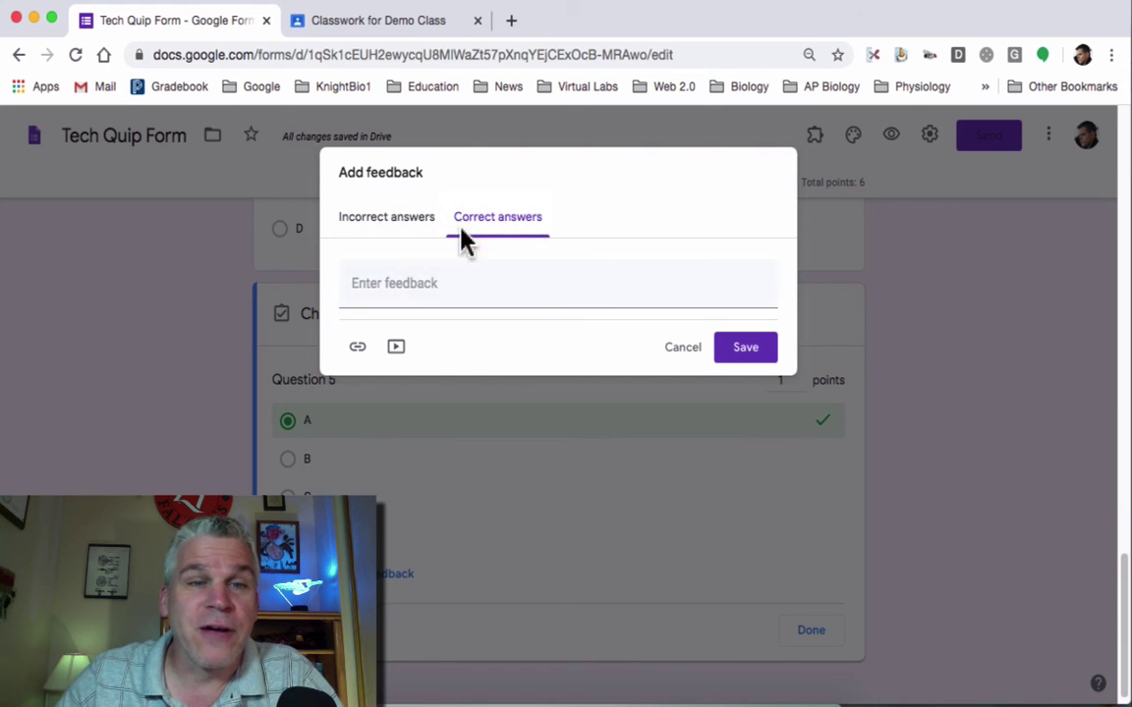
left_click(393, 220)
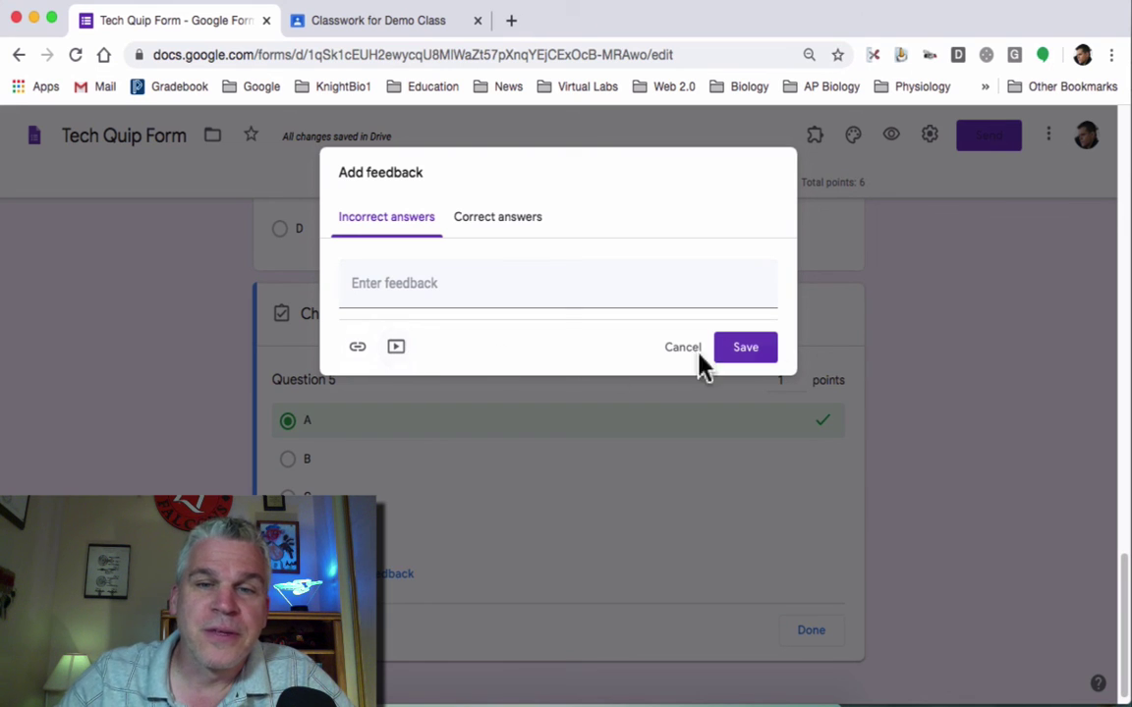
left_click(759, 354)
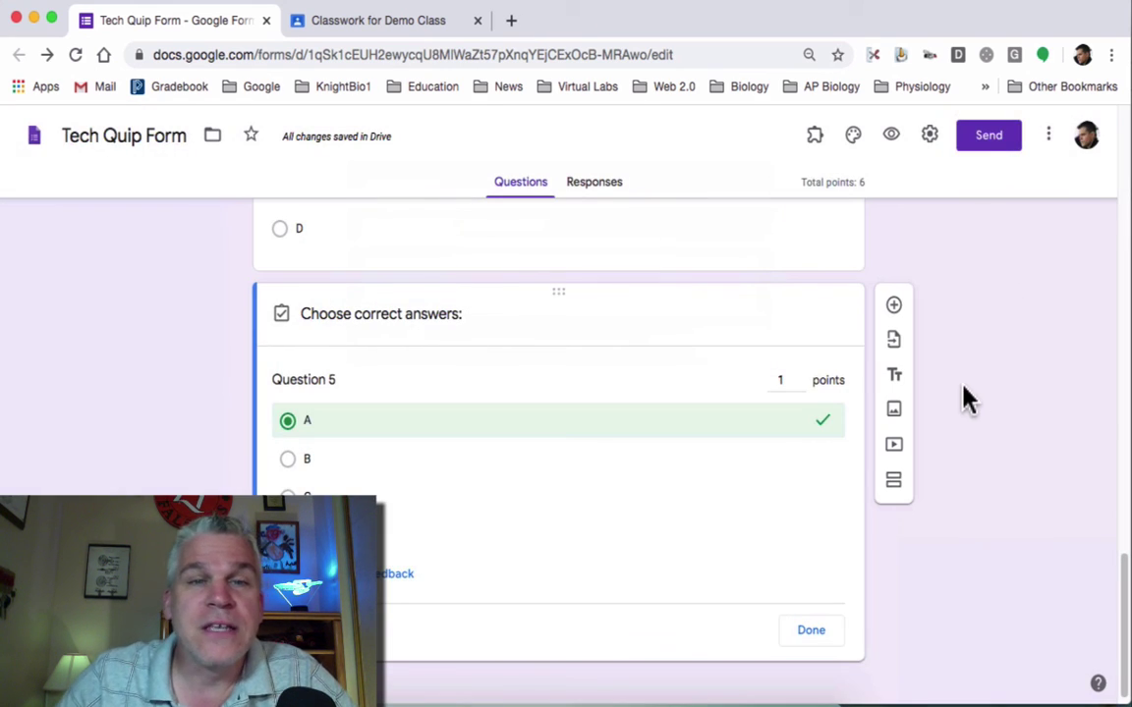
scroll(964, 398, "up", 15)
scroll(964, 397, "up", 3)
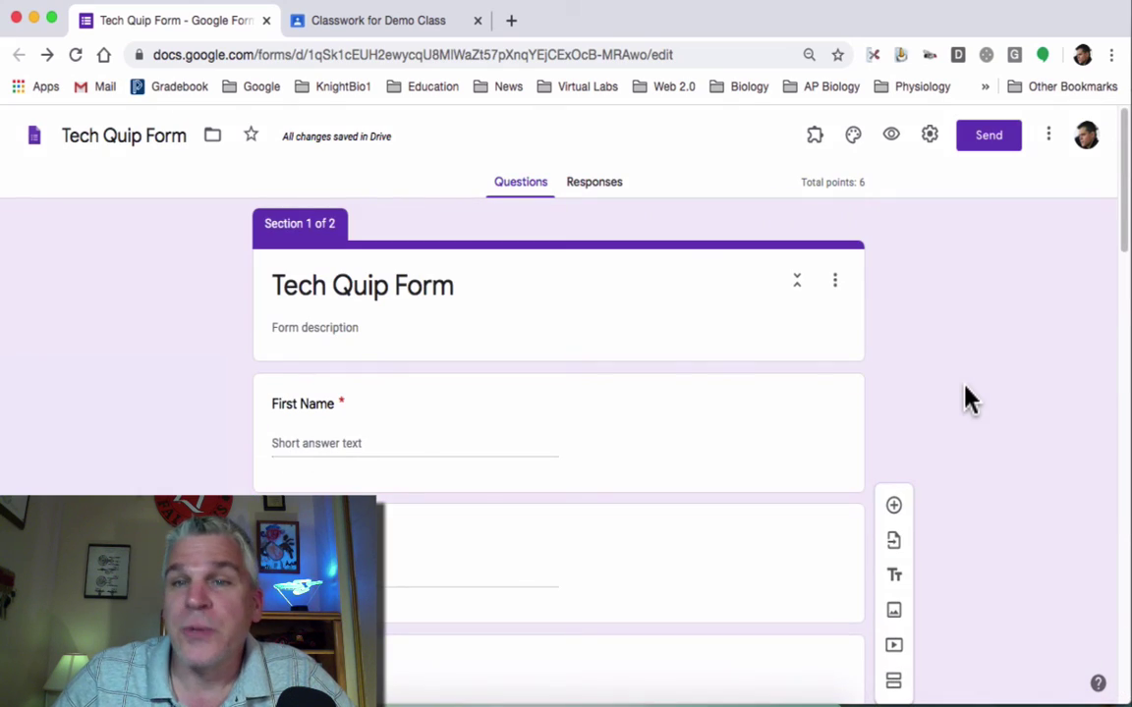